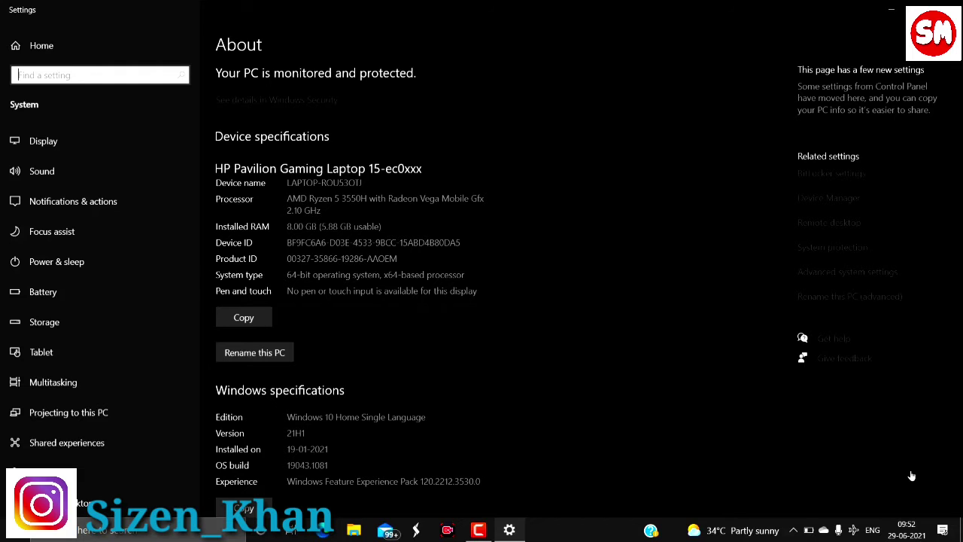
# Examine the PC's device specifications and Windows specifications on the About page
pyautogui.click(557, 309)
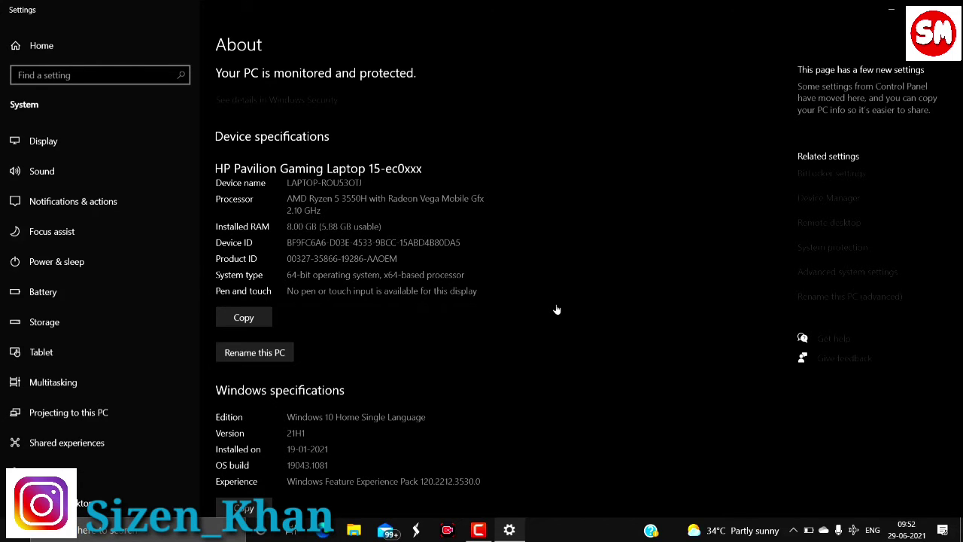
pyautogui.scroll(-1, 557, 310)
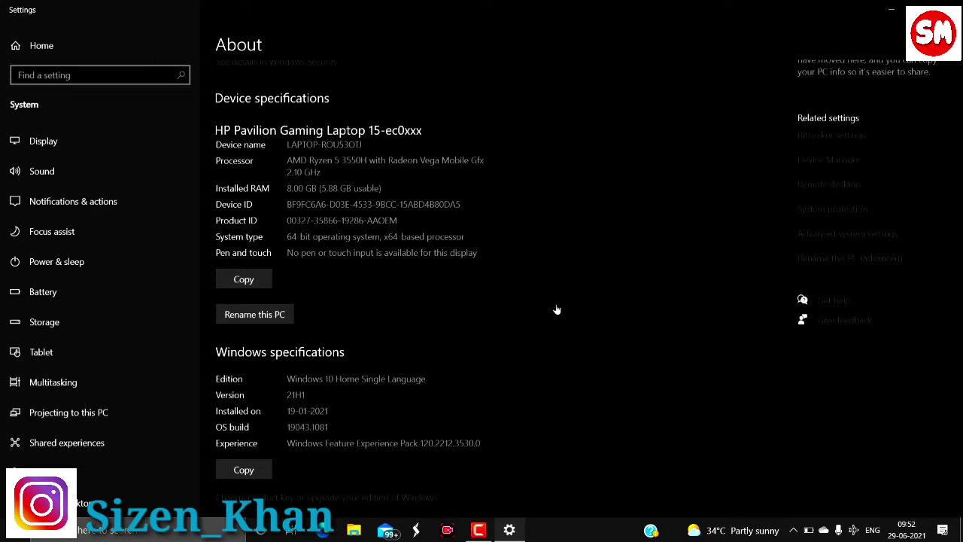
pyautogui.scroll(-5, 557, 309)
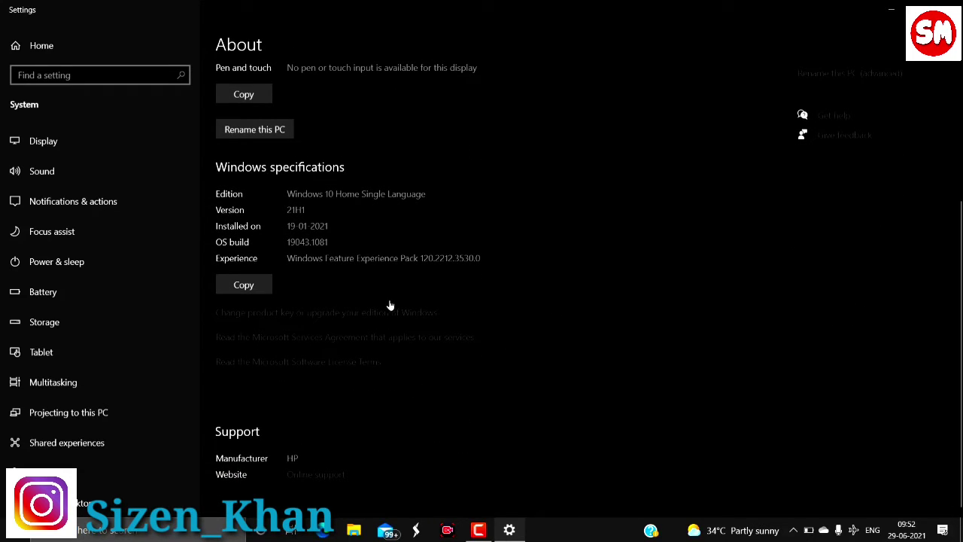
pyautogui.scroll(1, 389, 305)
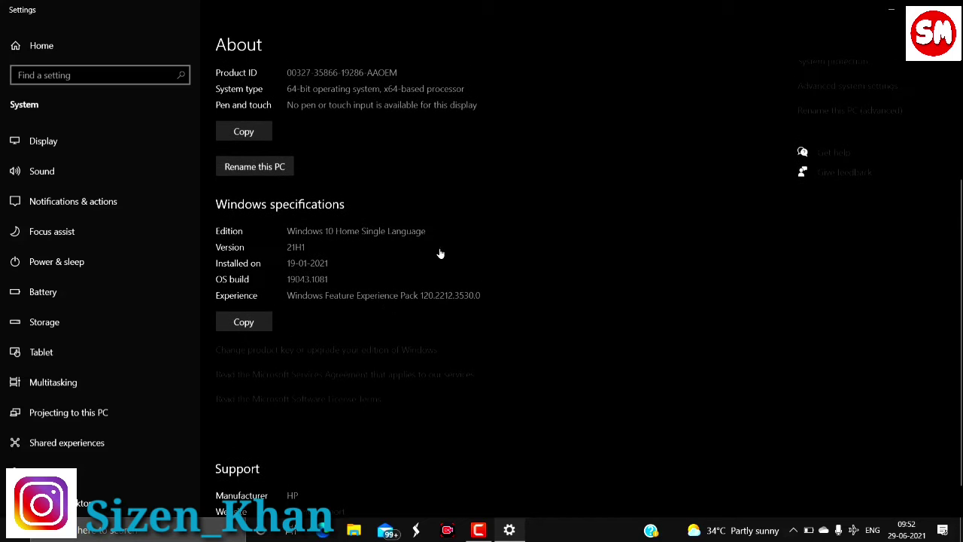
pyautogui.scroll(1, 442, 235)
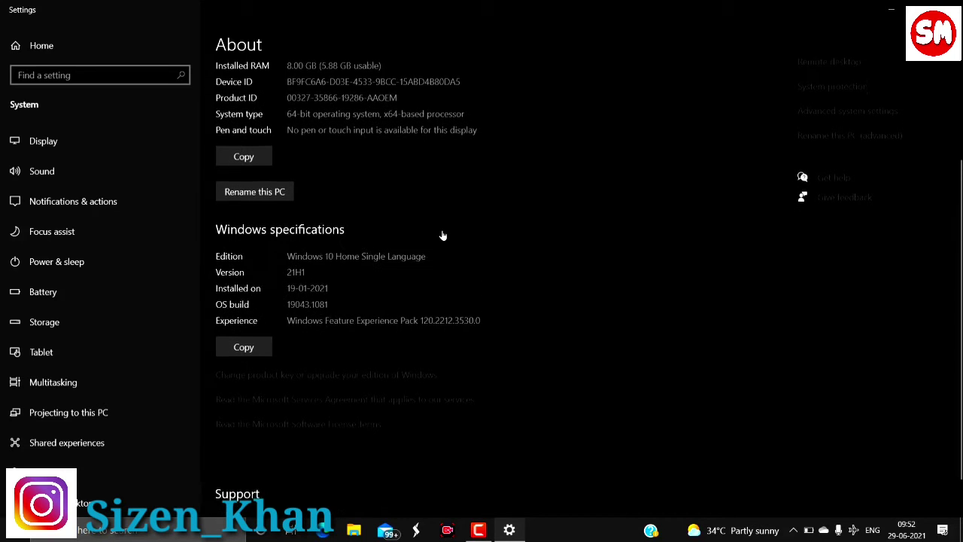
pyautogui.scroll(2, 443, 235)
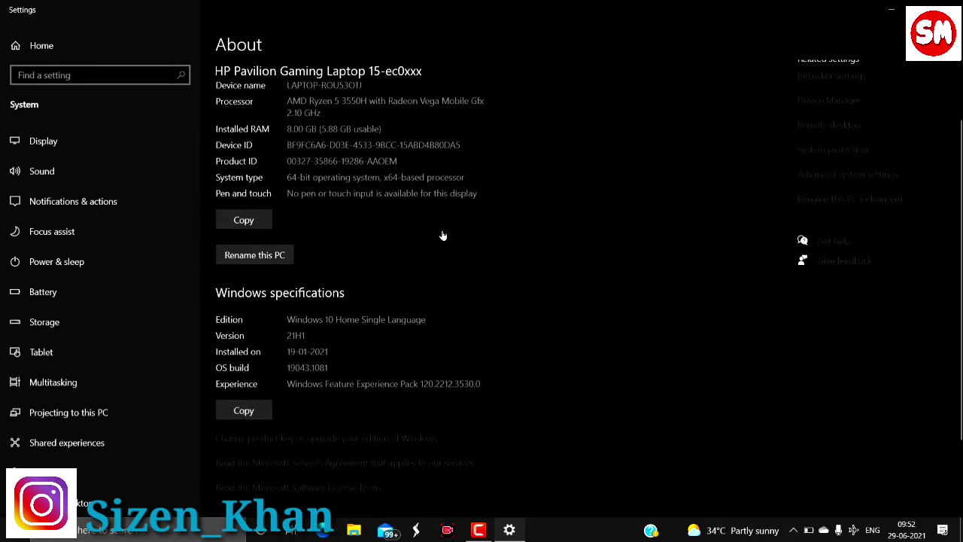
pyautogui.scroll(1, 443, 235)
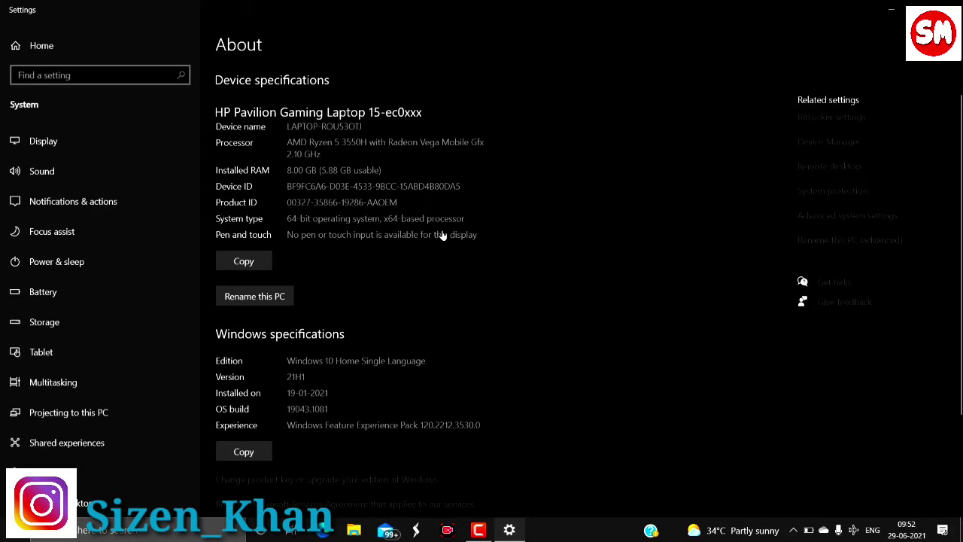
pyautogui.scroll(2, 443, 235)
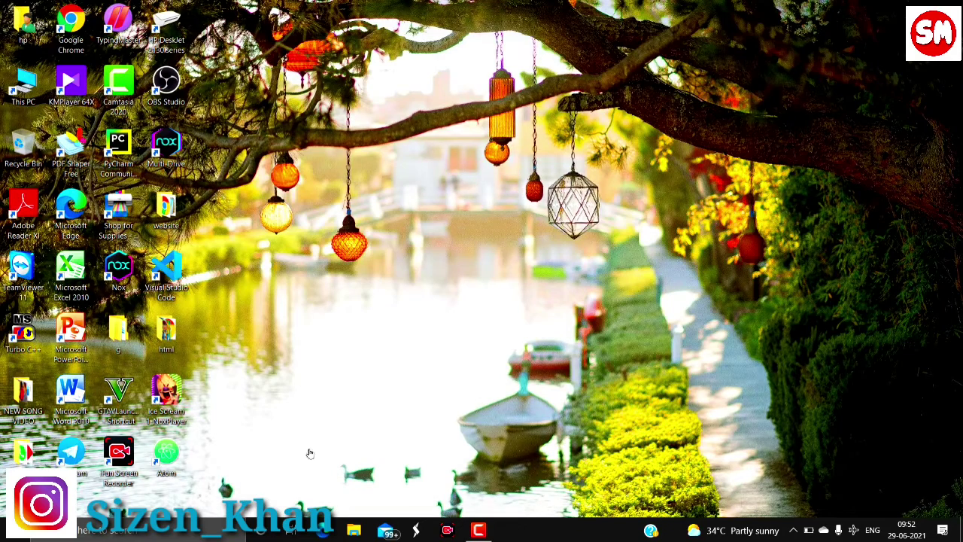
# Search Windows for "tpm" and open the security processor details to check the TPM specification version and status
pyautogui.click(194, 531)
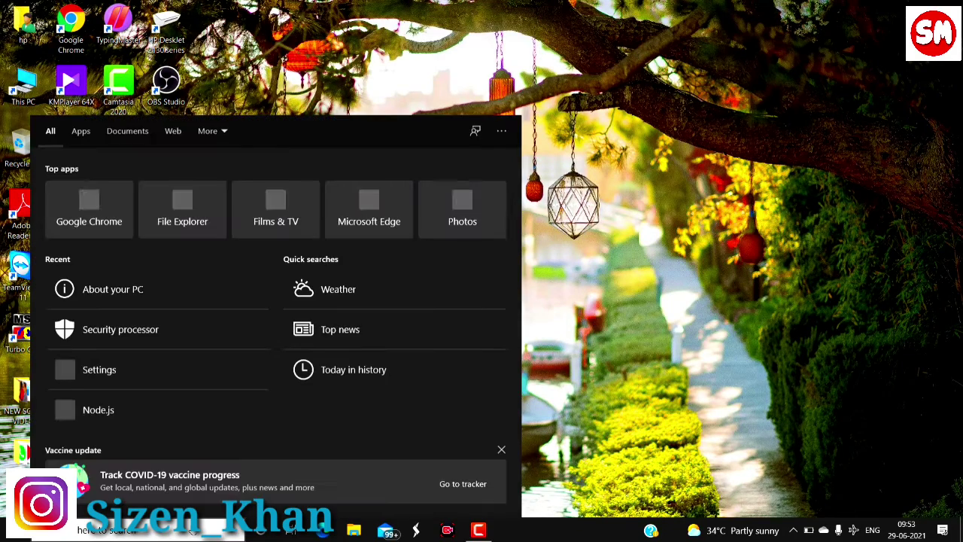
pyautogui.write('tpm')
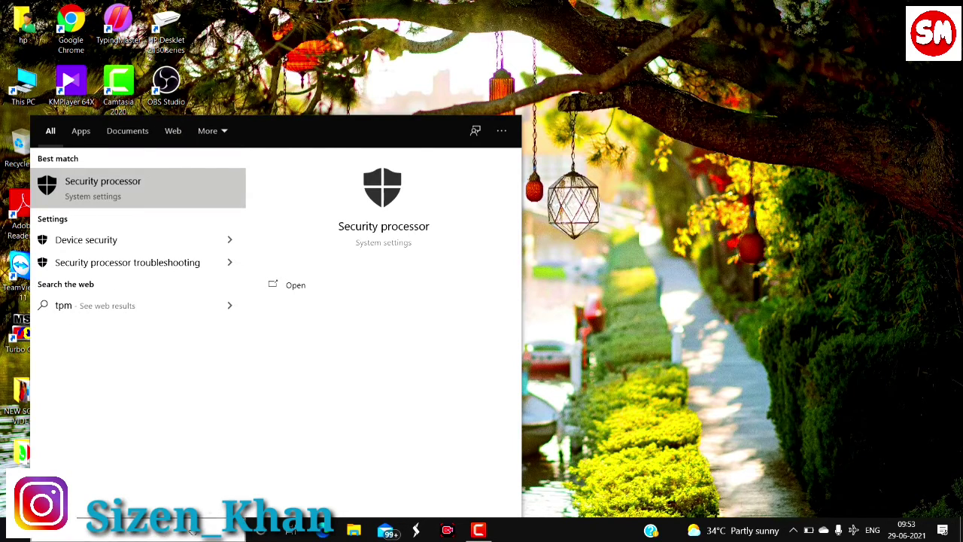
pyautogui.press('Return')
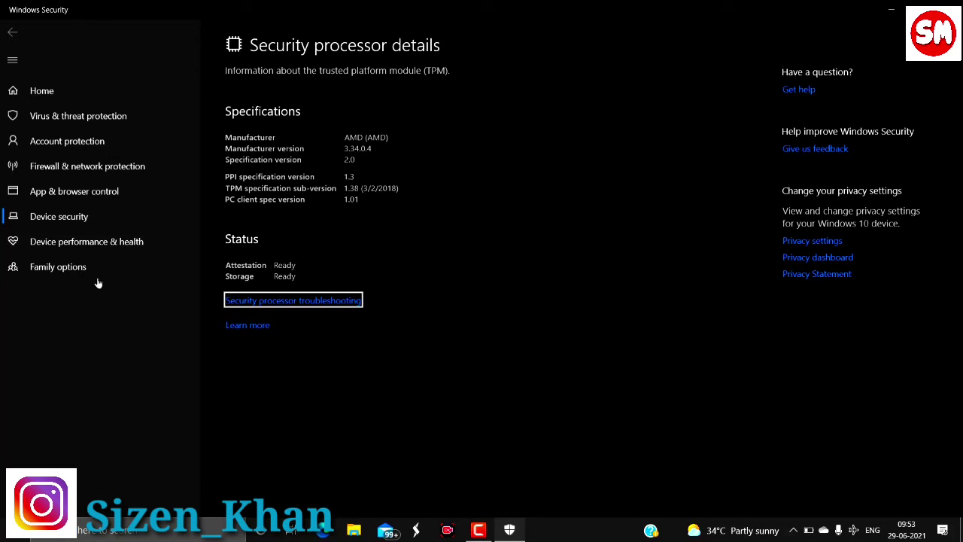
# Review the Device performance & health report, including the Fresh start information, and close Windows Security
pyautogui.click(121, 243)
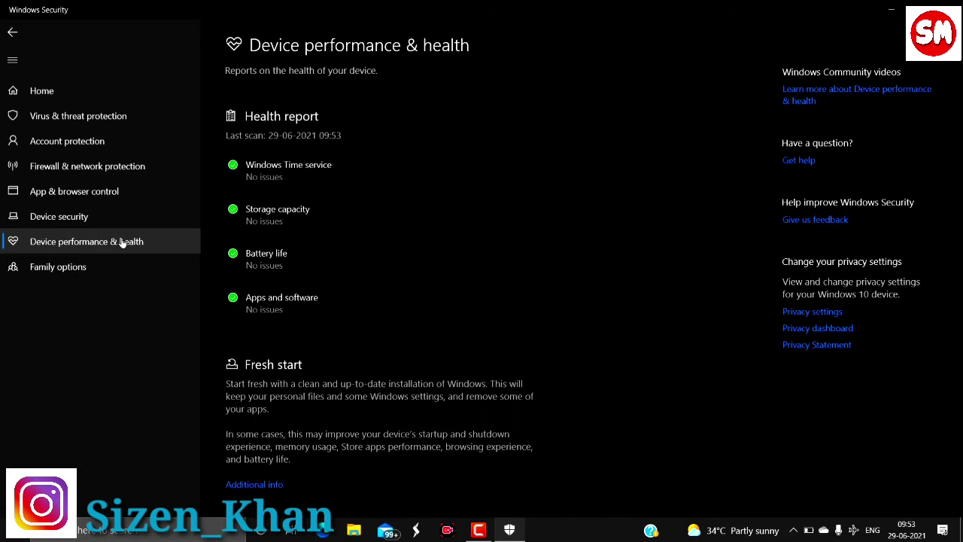
pyautogui.scroll(-1, 293, 132)
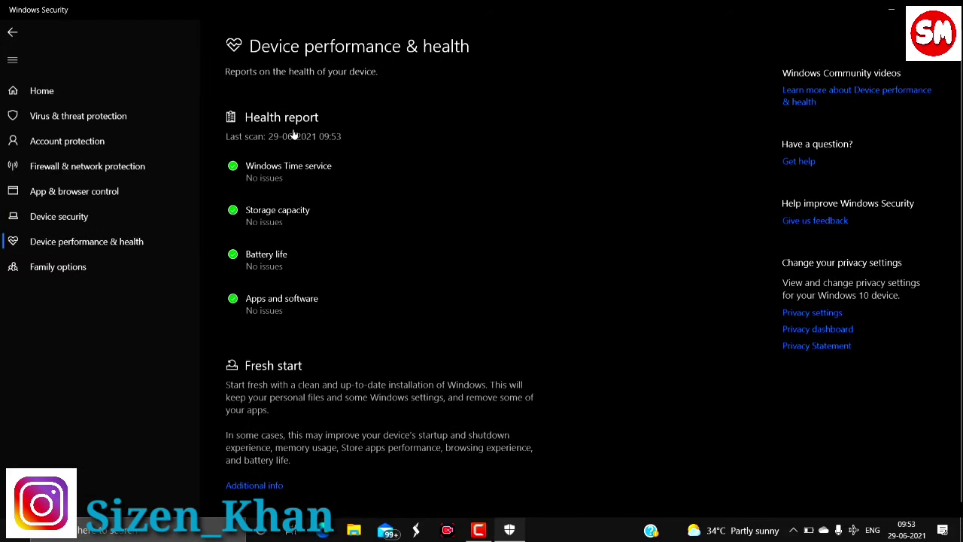
pyautogui.scroll(1, 294, 133)
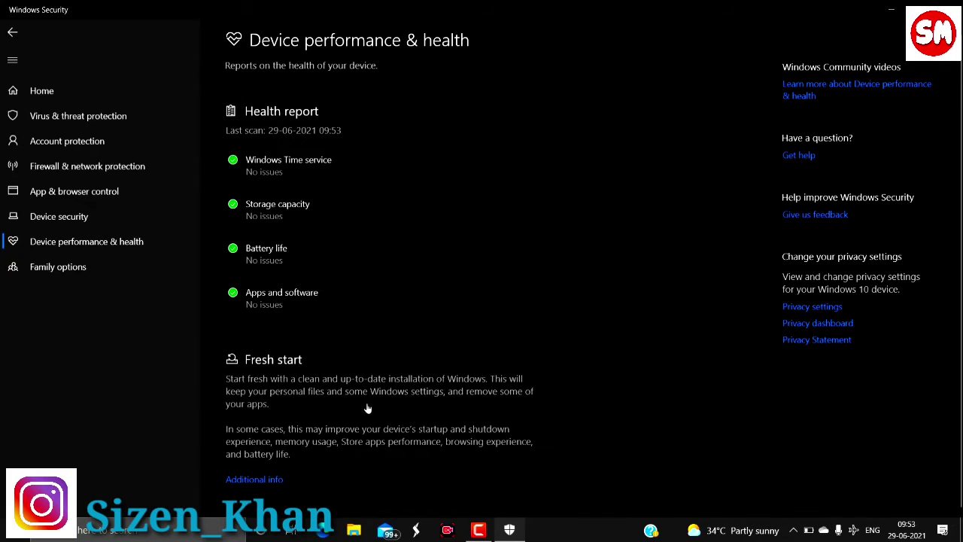
pyautogui.click(947, 10)
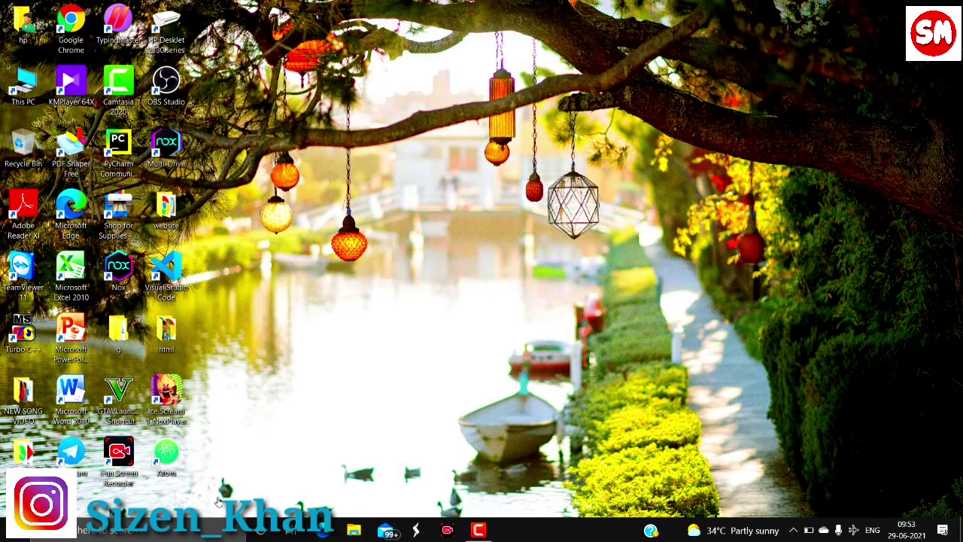
# Open Windows Settings and go through Windows Update to the Windows Insider Program page
pyautogui.click(150, 530)
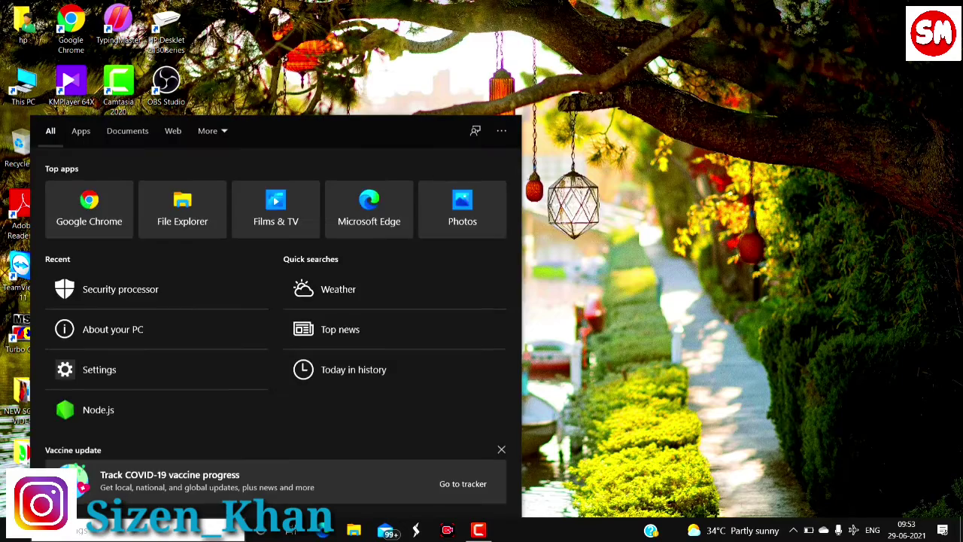
pyautogui.write('settings')
pyautogui.press('Return')
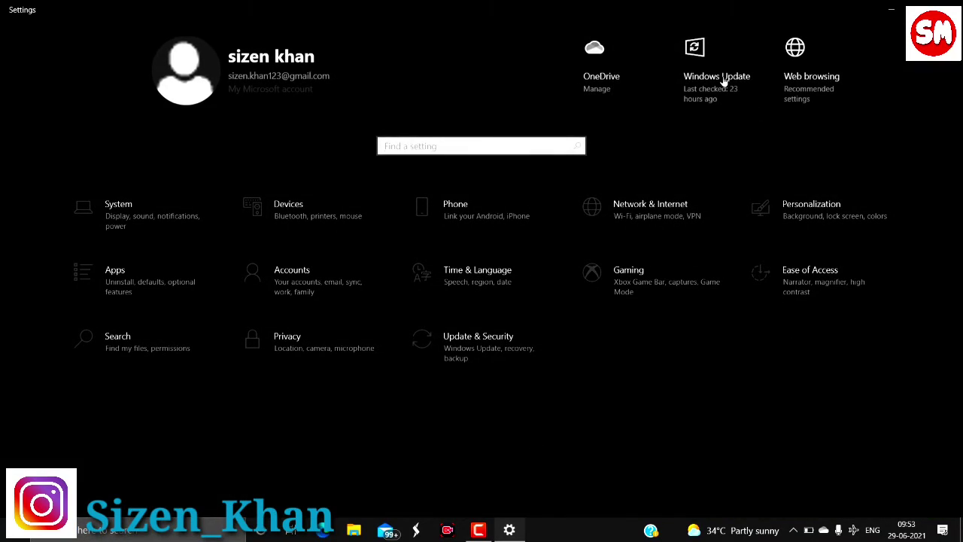
pyautogui.click(723, 81)
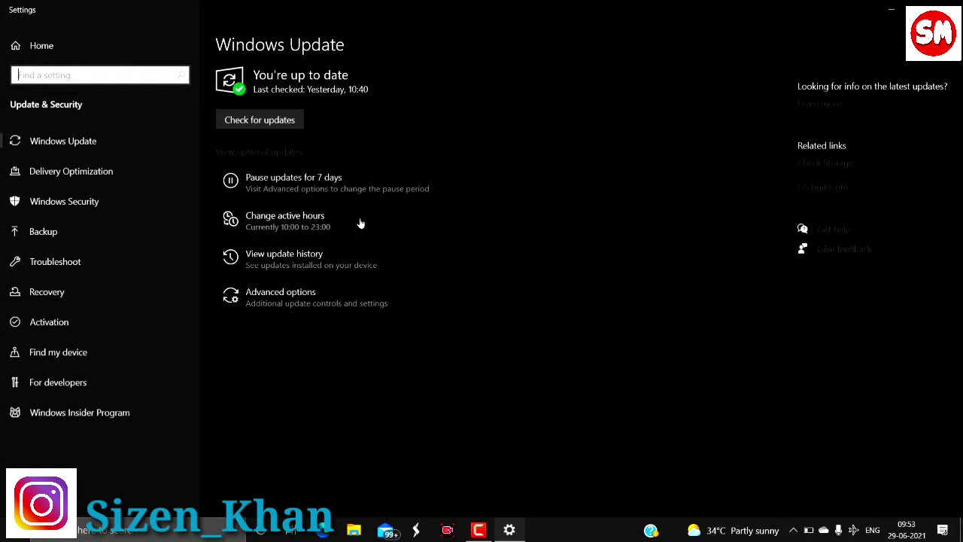
pyautogui.click(86, 414)
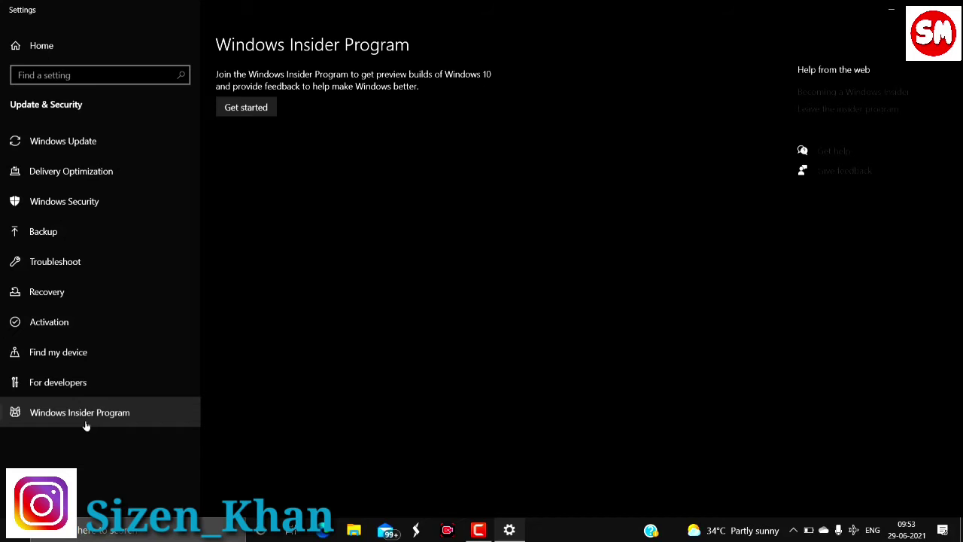
# Start joining the Windows Insider Program and link the existing Microsoft account to it
pyautogui.click(273, 110)
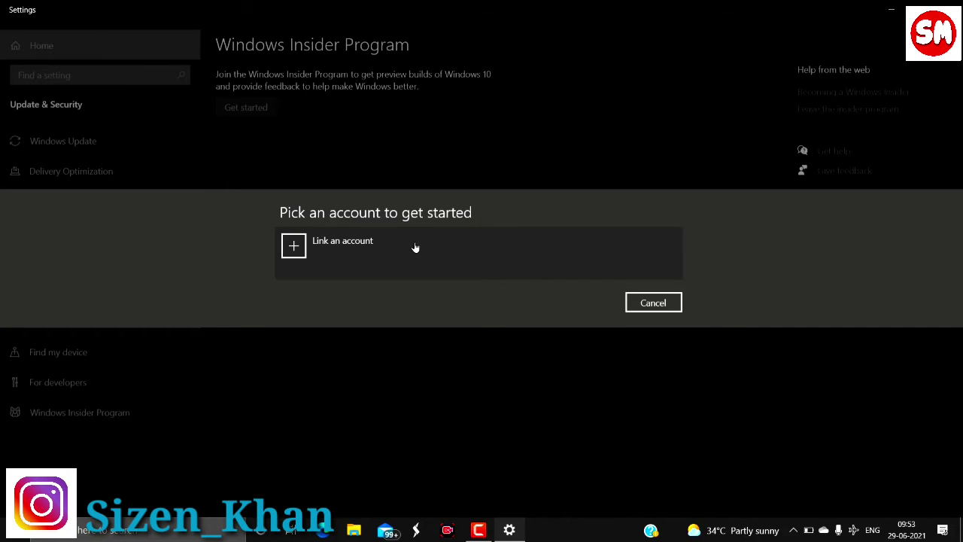
pyautogui.click(302, 251)
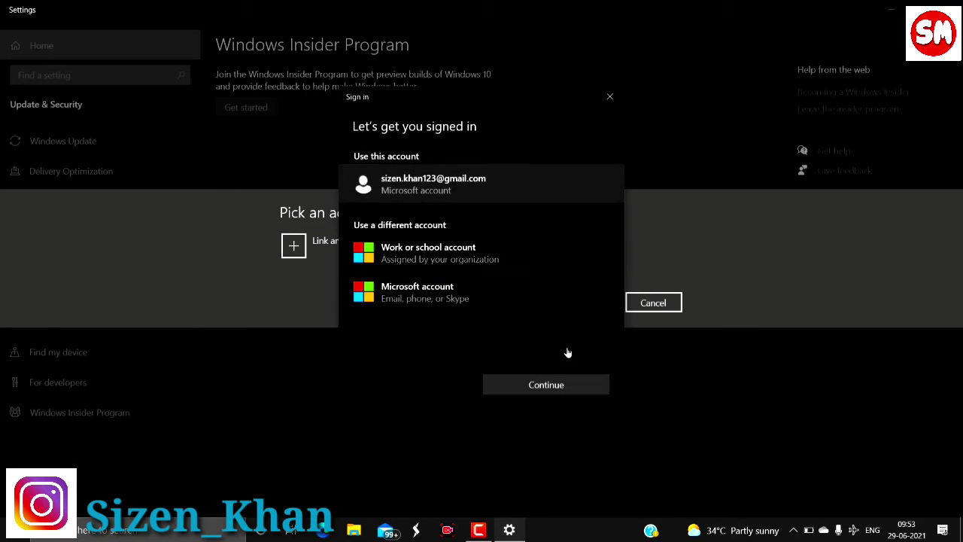
pyautogui.click(560, 392)
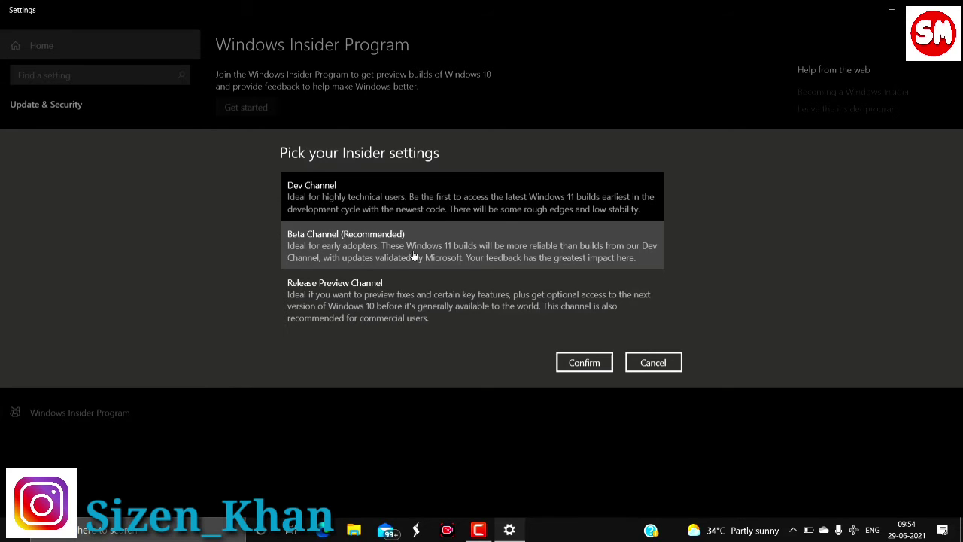
# Choose the Beta Channel (Recommended) as the Insider setting, accept the program agreement and leave the restart prompt
pyautogui.click(474, 257)
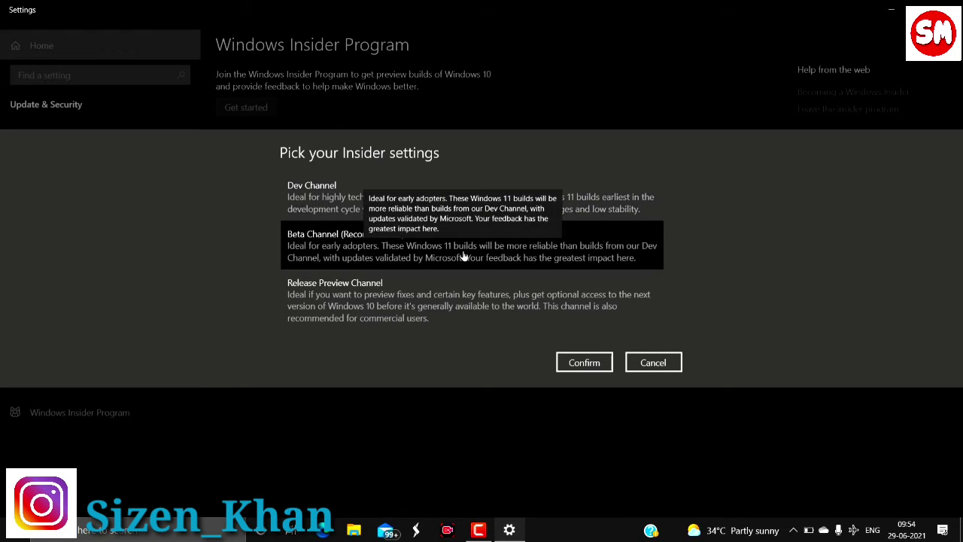
pyautogui.click(521, 197)
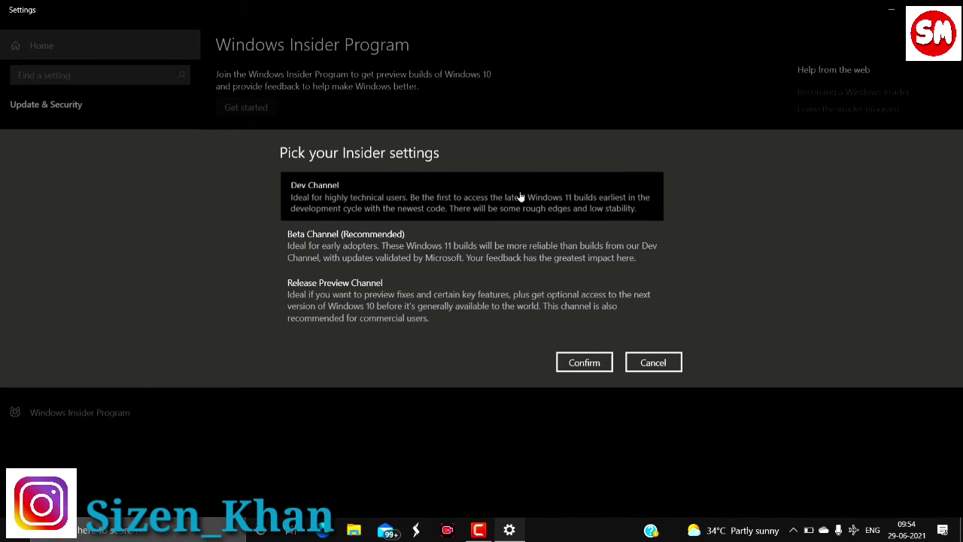
pyautogui.click(512, 247)
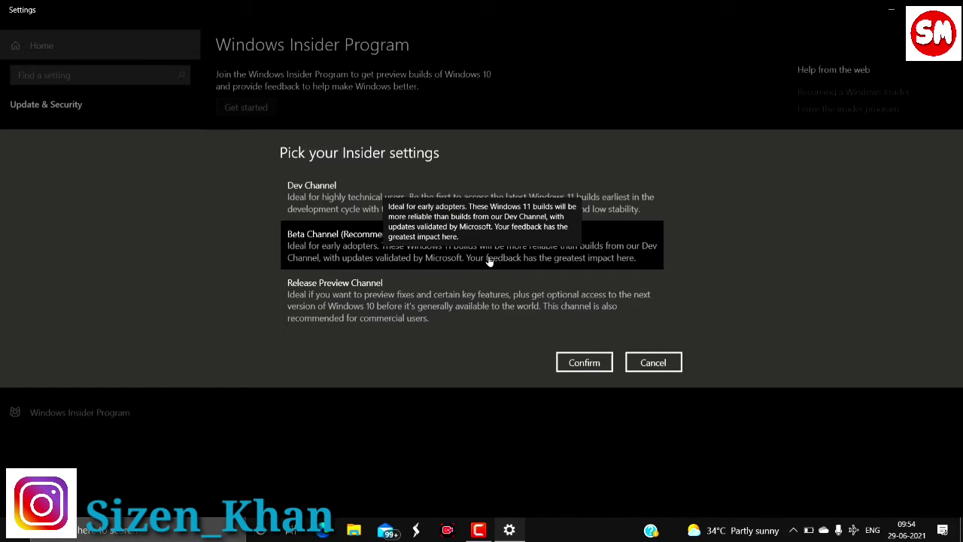
pyautogui.click(585, 363)
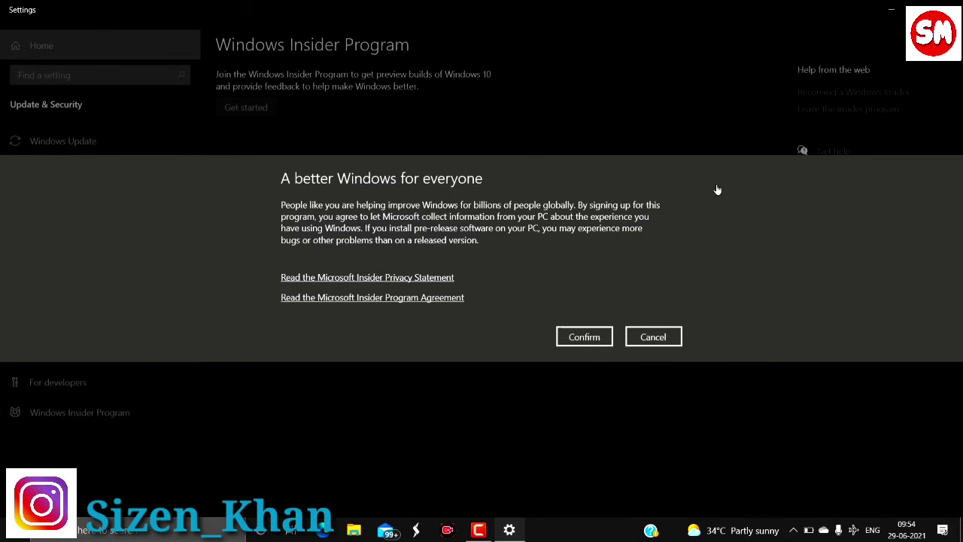
pyautogui.click(572, 339)
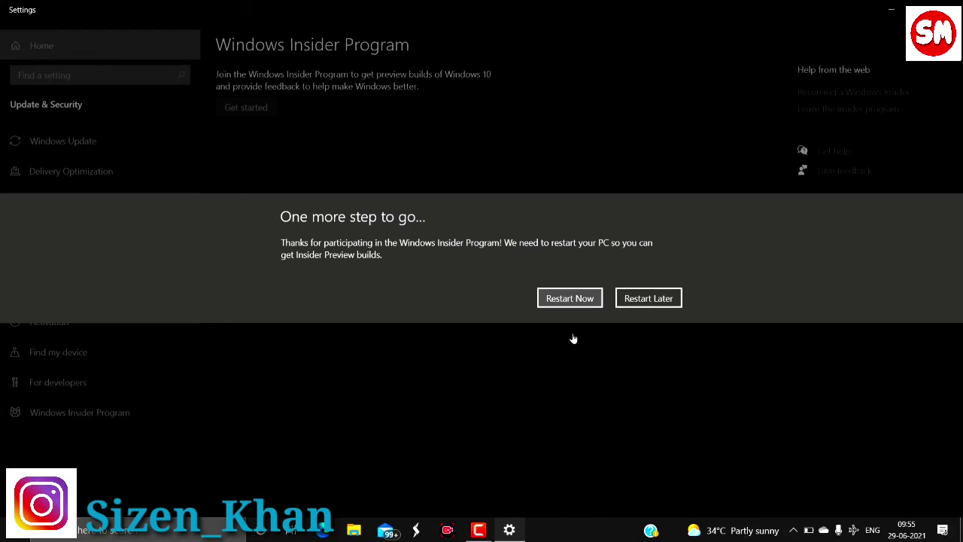
pyautogui.press('Escape')
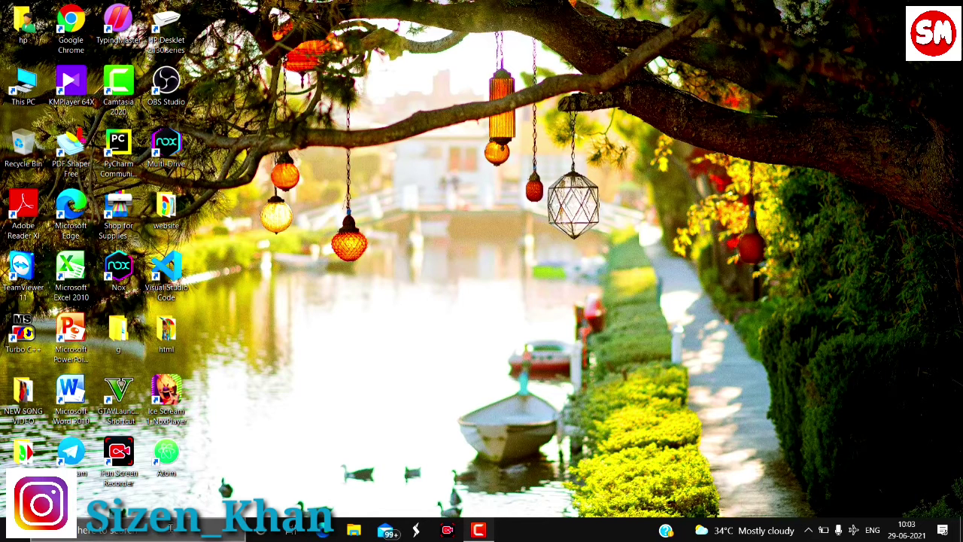
# Reopen Windows Settings and check for new updates in Windows Update
pyautogui.click(128, 530)
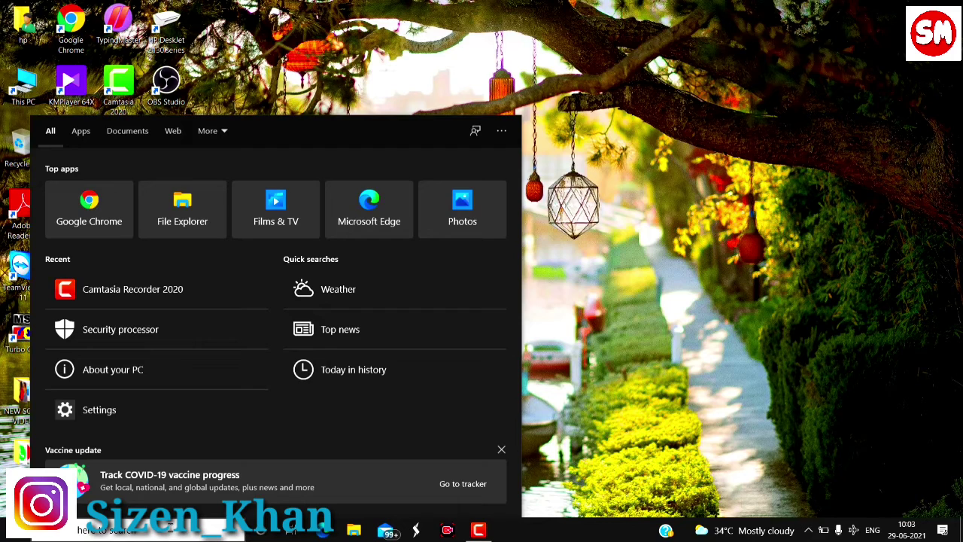
pyautogui.click(137, 407)
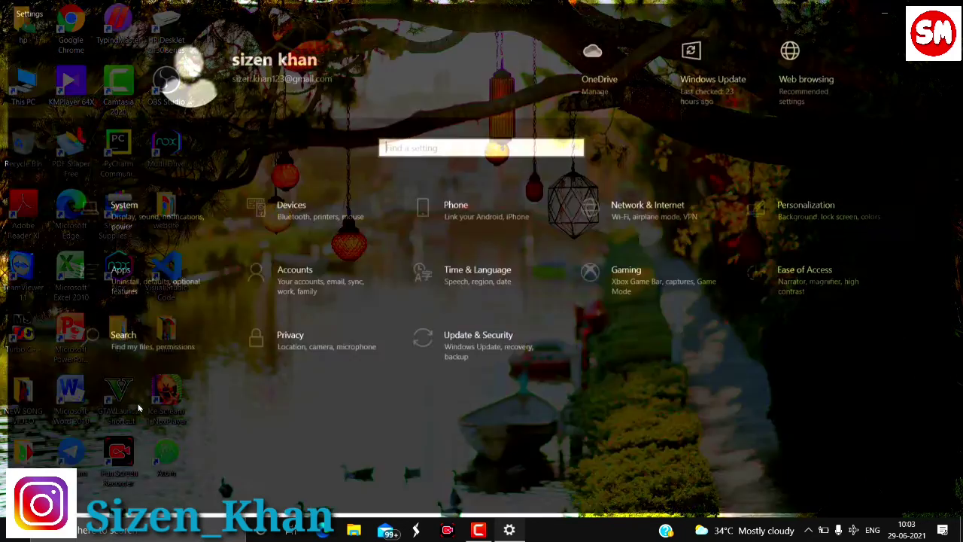
pyautogui.click(717, 80)
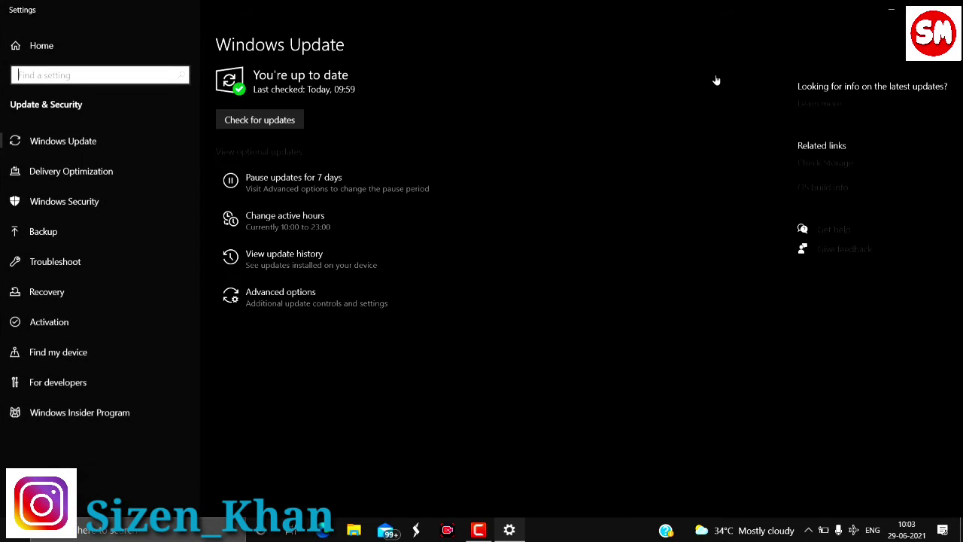
pyautogui.click(281, 120)
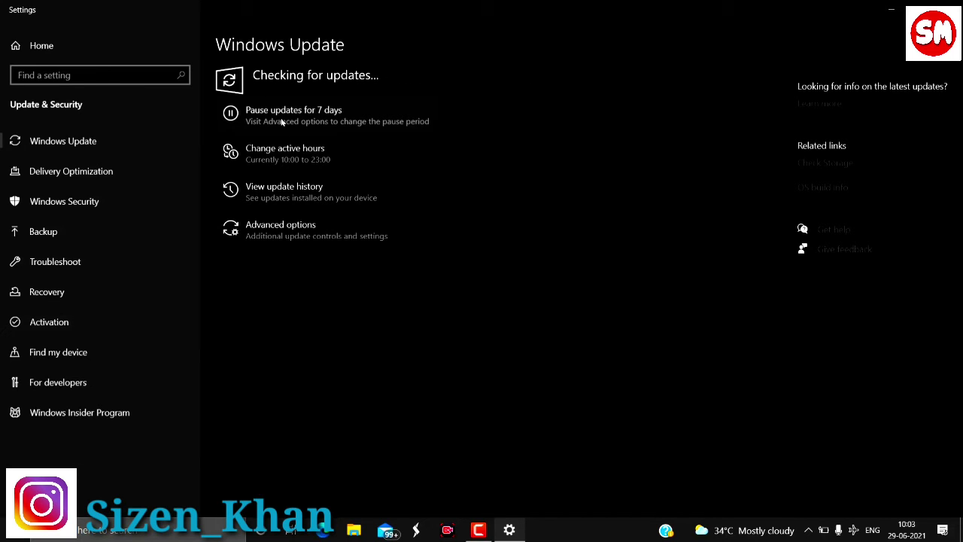
# Review the Windows Insider Program settings and retry the failed update download in Windows Update
pyautogui.click(72, 407)
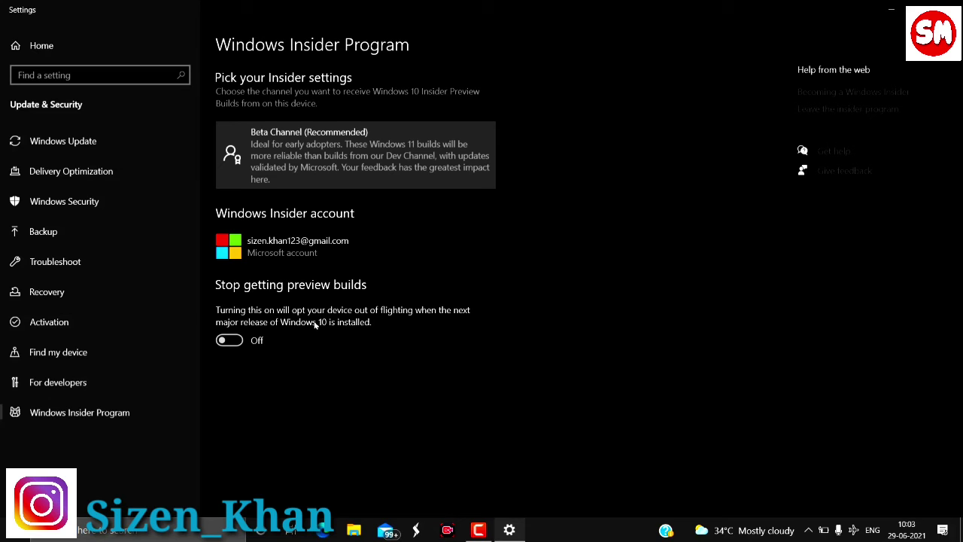
pyautogui.click(88, 143)
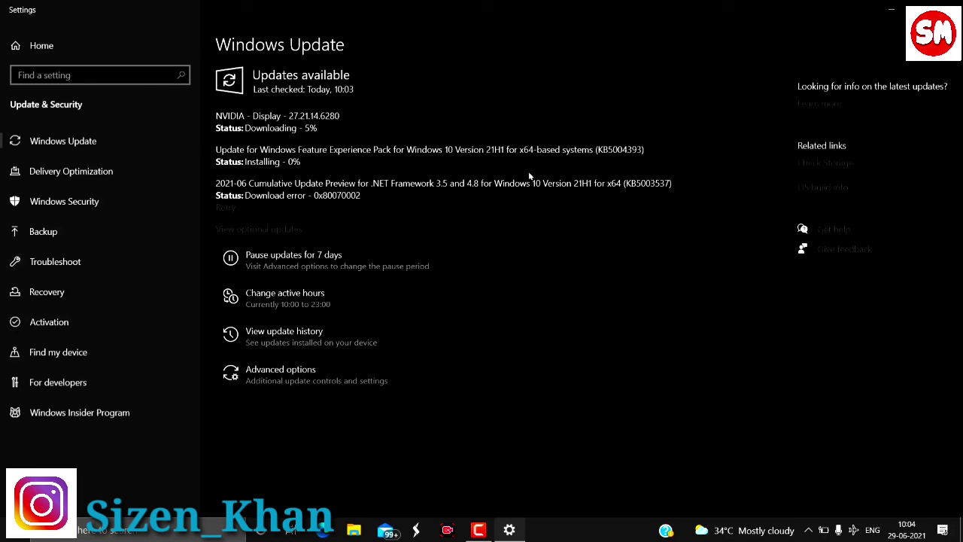
pyautogui.click(227, 209)
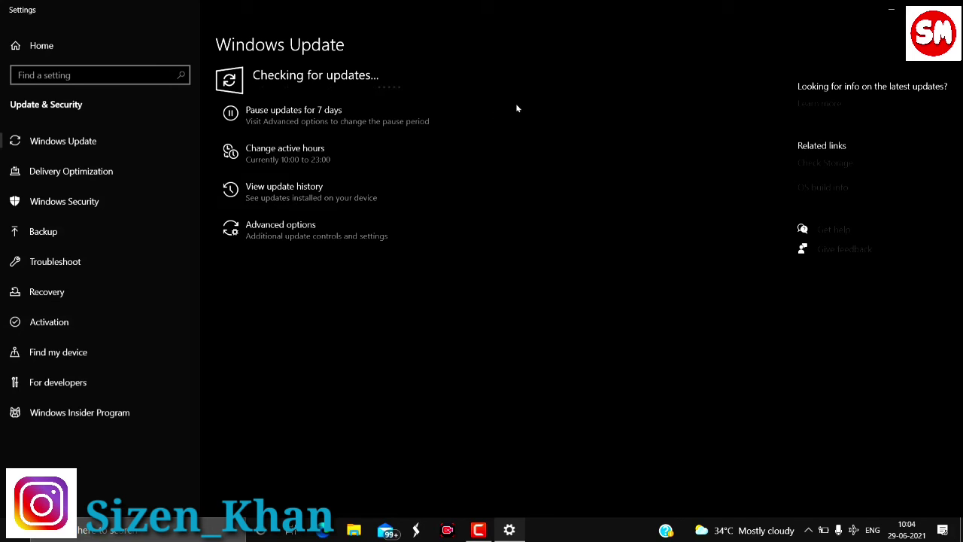